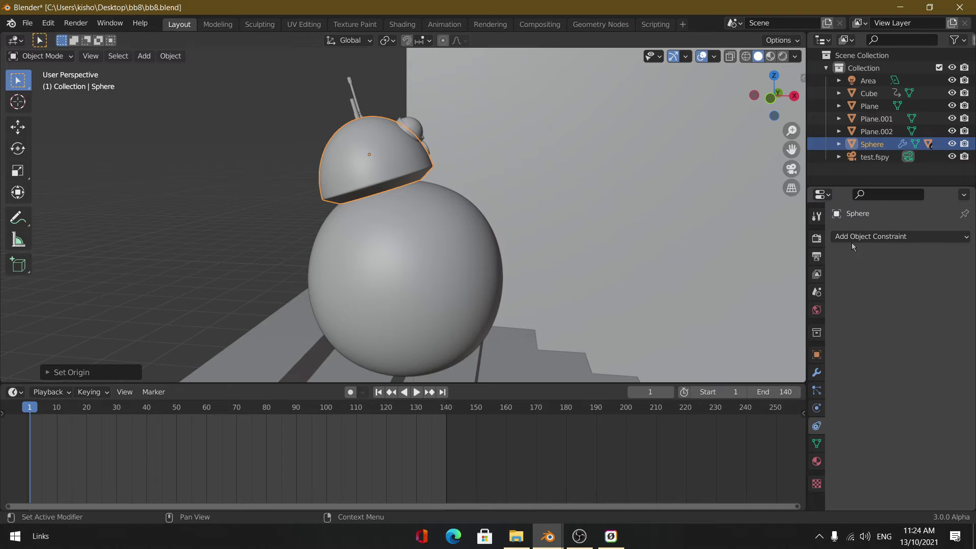
Play the body rolling down the stairs without the head, then rewind to frame 1.
left_click(911, 237)
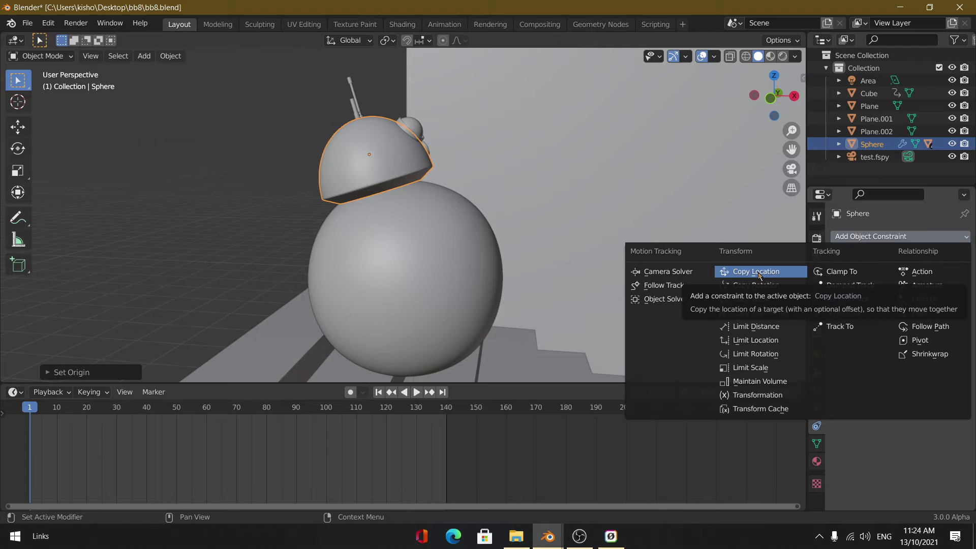
middle_click_drag(595, 311, 449, 237)
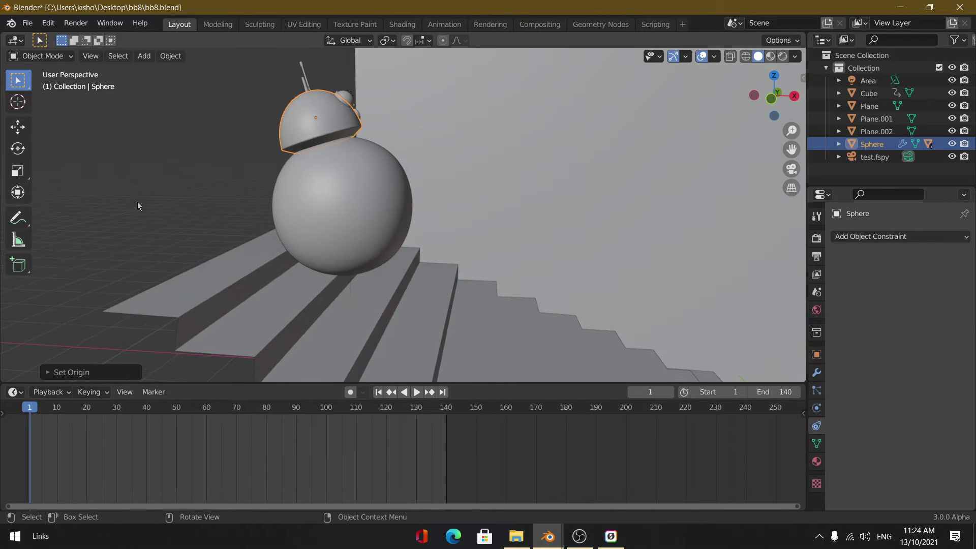
scroll(299, 195, "down", 4)
key("space")
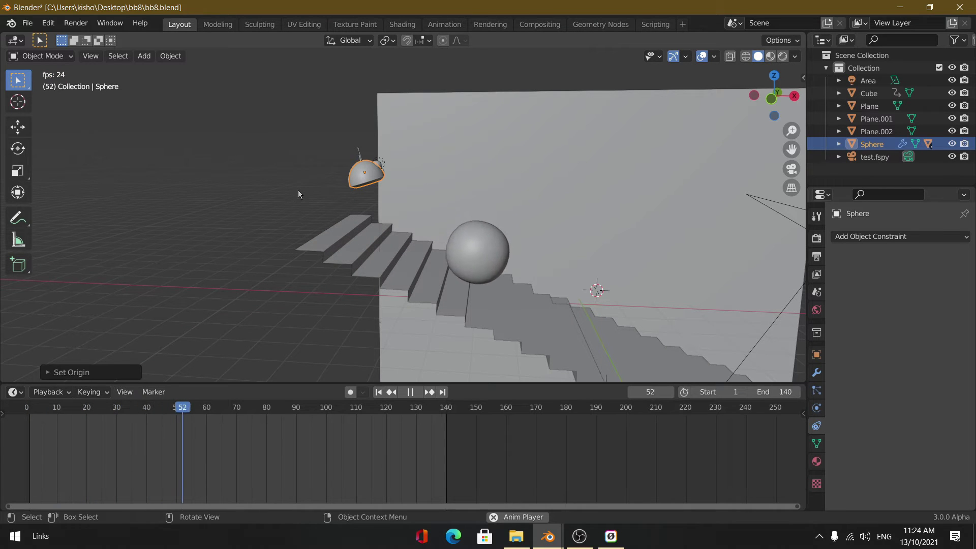
key("space")
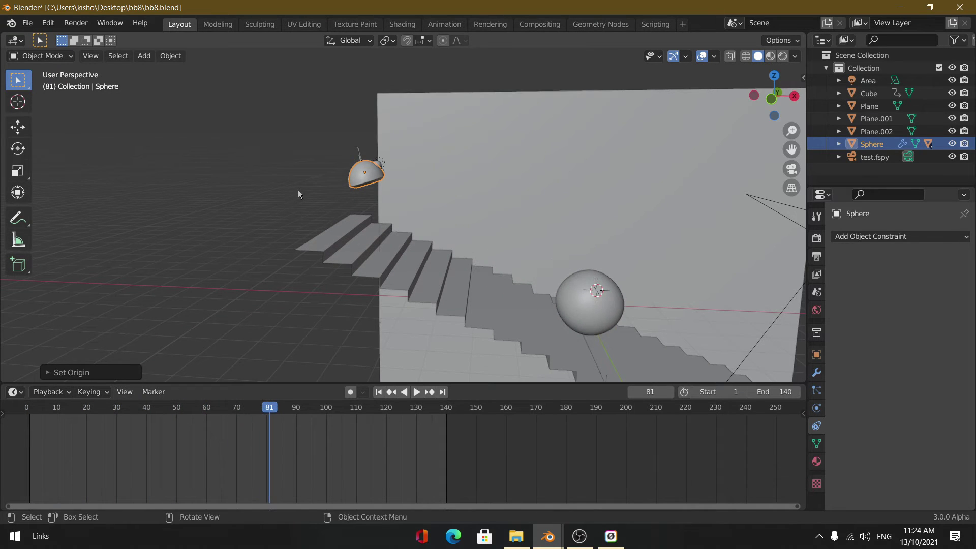
left_click_drag(275, 410, 31, 424)
scroll(117, 244, "up", 5)
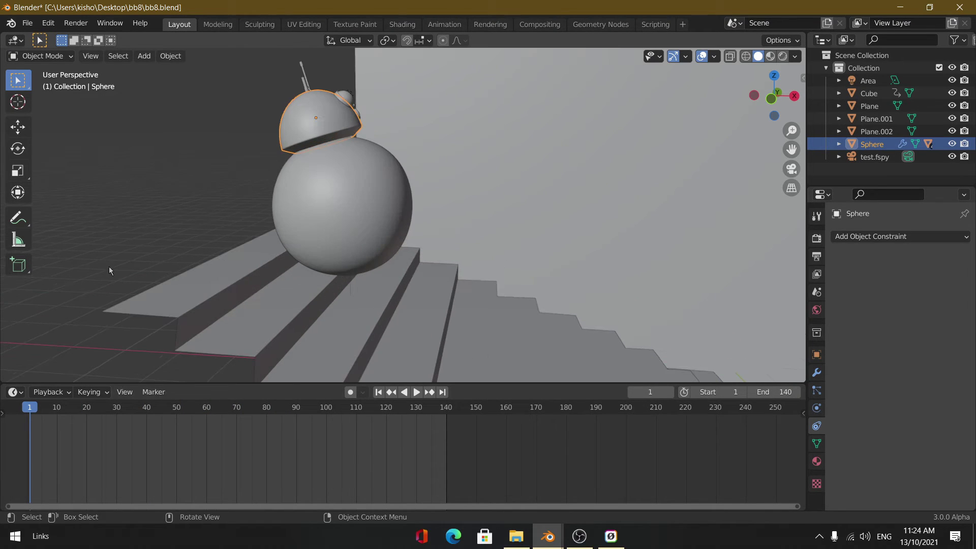
Select the head, then add the body sphere as the active object.
left_click(349, 204)
left_click(305, 123)
left_click(319, 191, "shift")
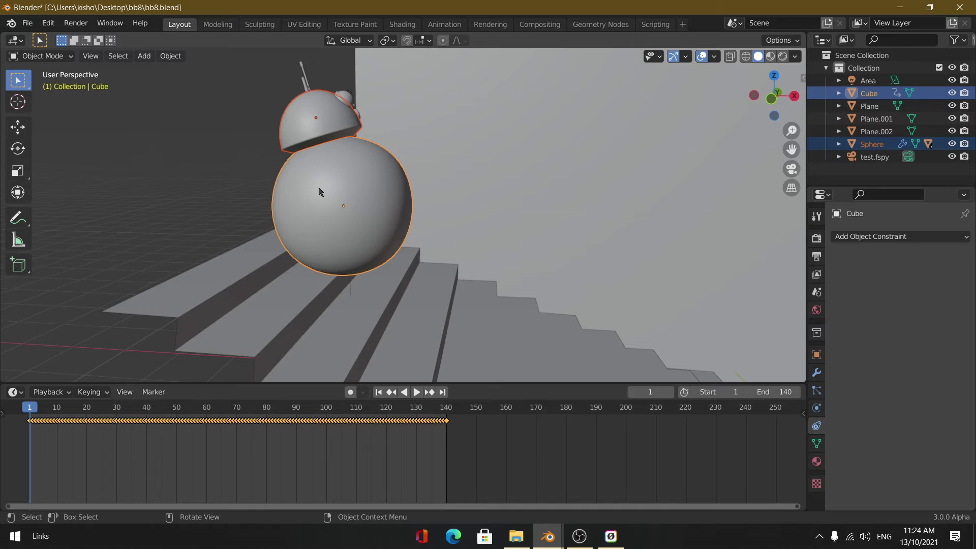
Parent the head to the body with Object (Keep Transform), play it from the camera view, and rewind to frame 1.
key("ctrl+p")
left_click(320, 189)
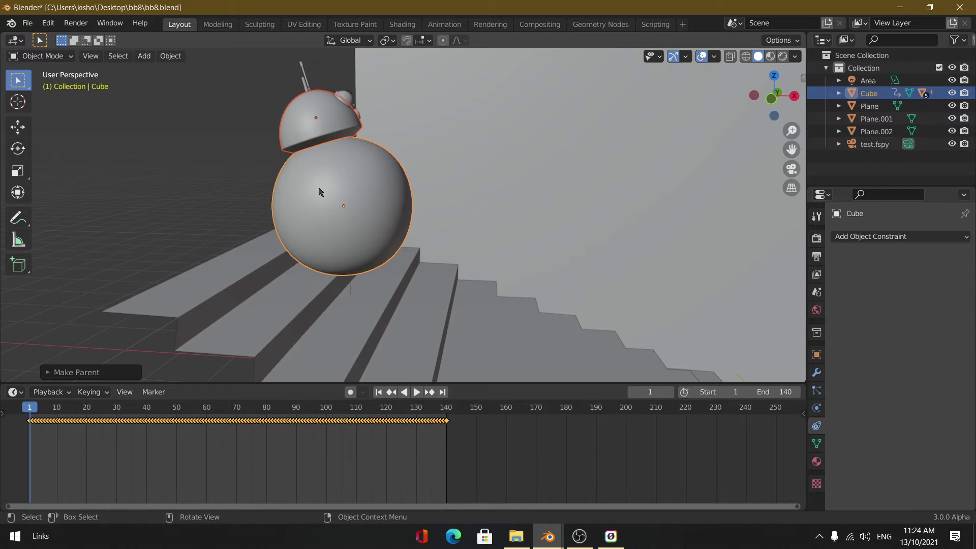
scroll(730, 342, "down", 4)
key("KP_0")
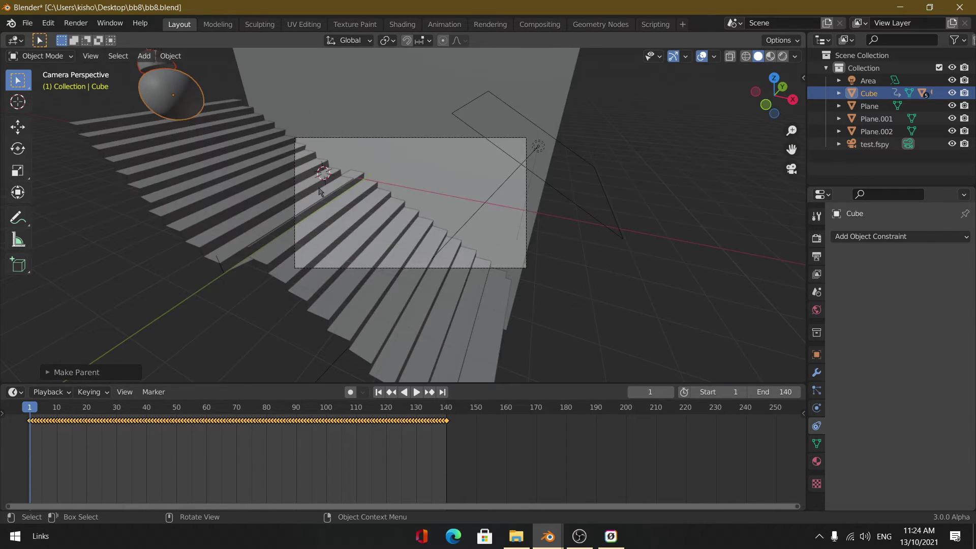
key("space")
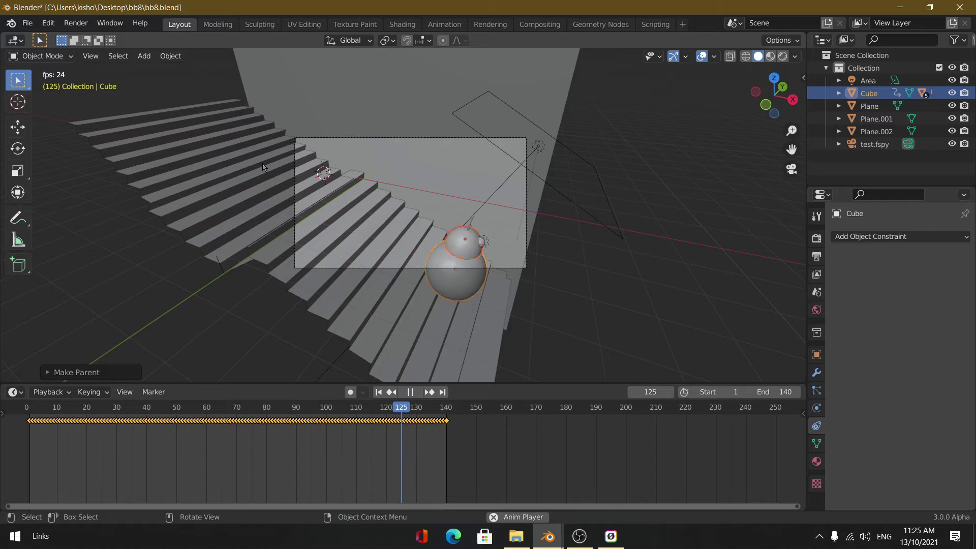
key("space")
left_click(315, 412)
left_click_drag(208, 417, 32, 428)
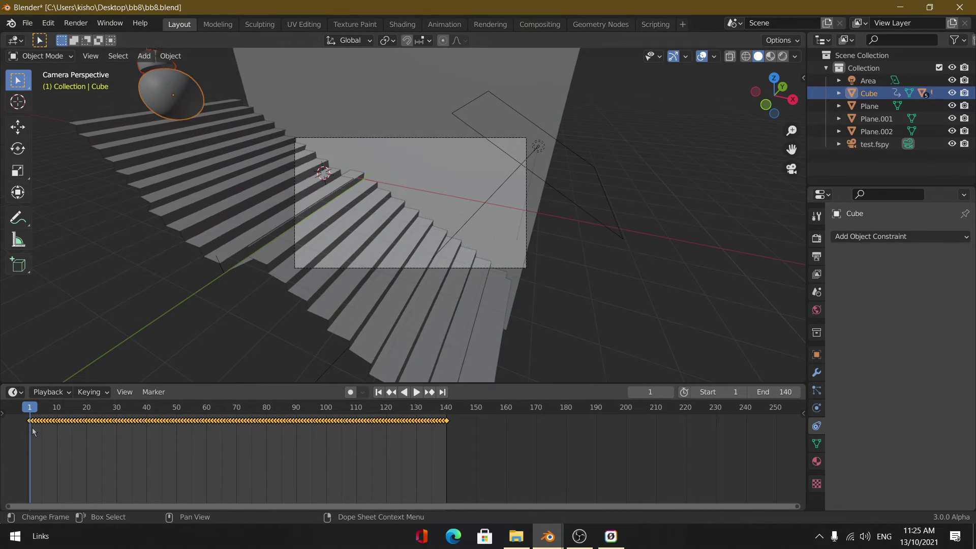
Leave the camera view, reframe the robot on the stairs, and select only the body.
middle_click_drag(142, 152, 575, 179)
scroll(543, 133, "down", 3)
scroll(543, 133, "up", 2)
middle_click_drag(543, 133, 435, 209, "shift")
left_click(435, 210)
left_click(436, 209)
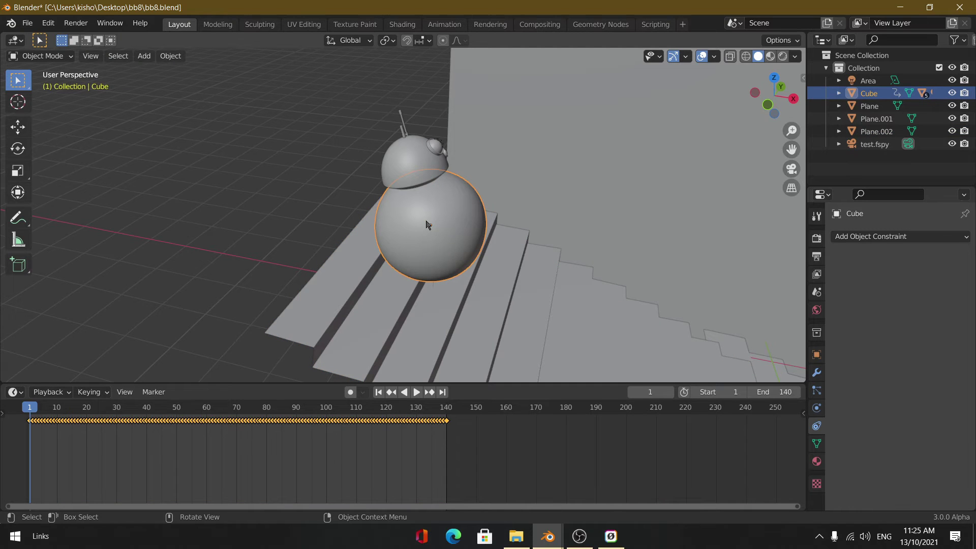
key("shift")
Unparent the head from the body with Clear and Keep Transformation.
left_click(391, 161, "shift")
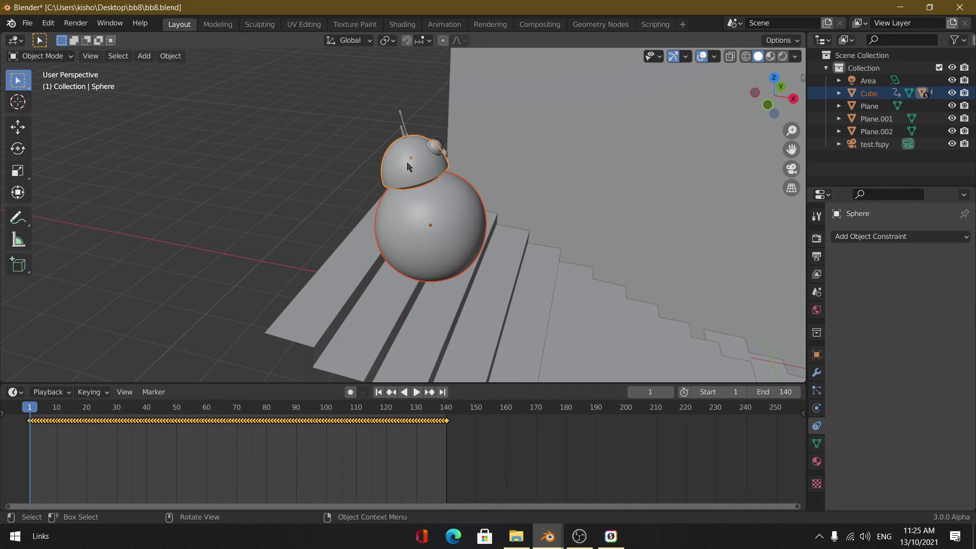
key("alt+p")
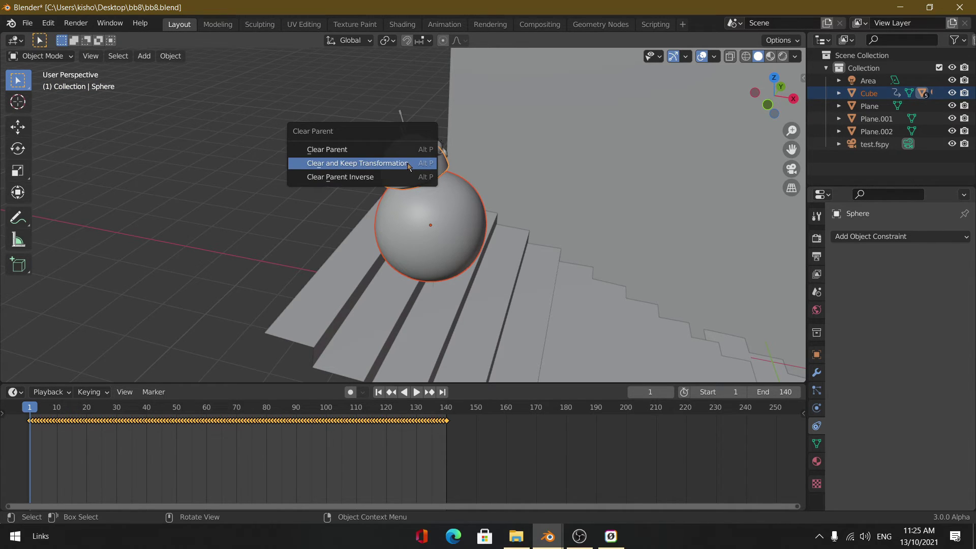
left_click(409, 163)
scroll(409, 167, "down", 3)
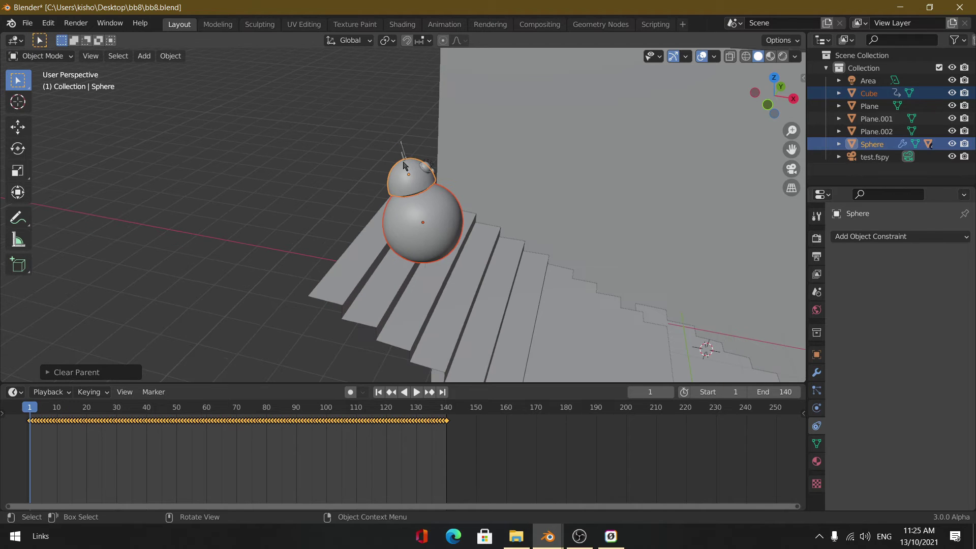
Select the head alone and bring up its Add Object Constraint list.
left_click(396, 179)
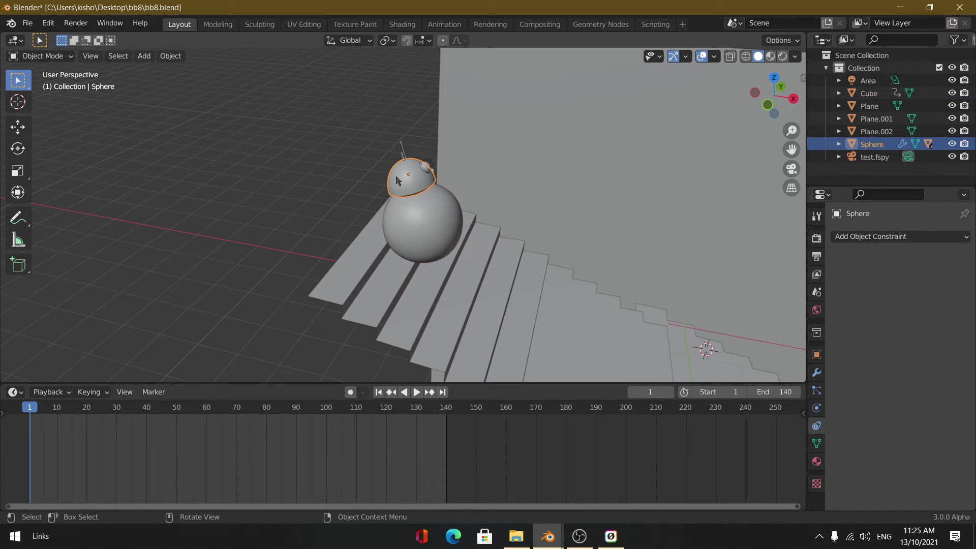
scroll(390, 173, "up", 2)
scroll(387, 174, "up", 2)
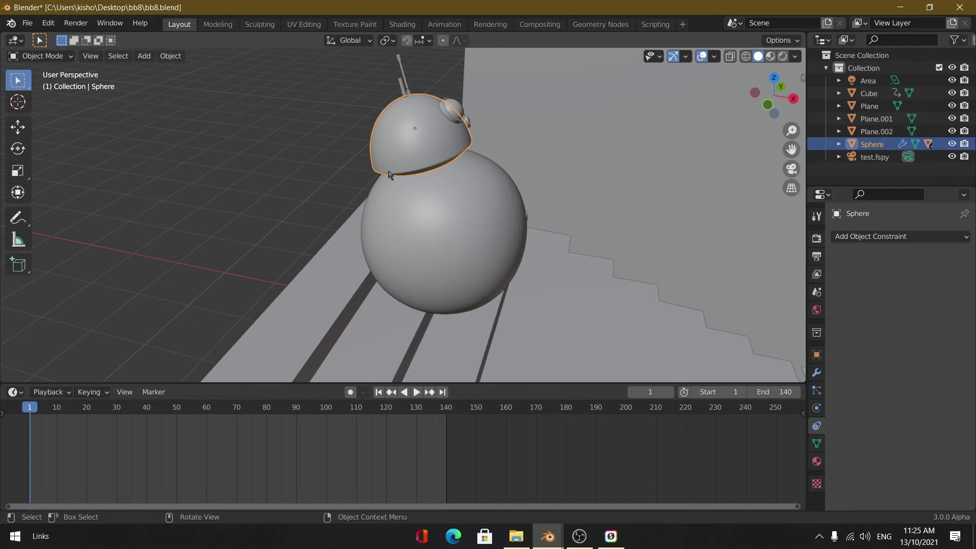
left_click(852, 236)
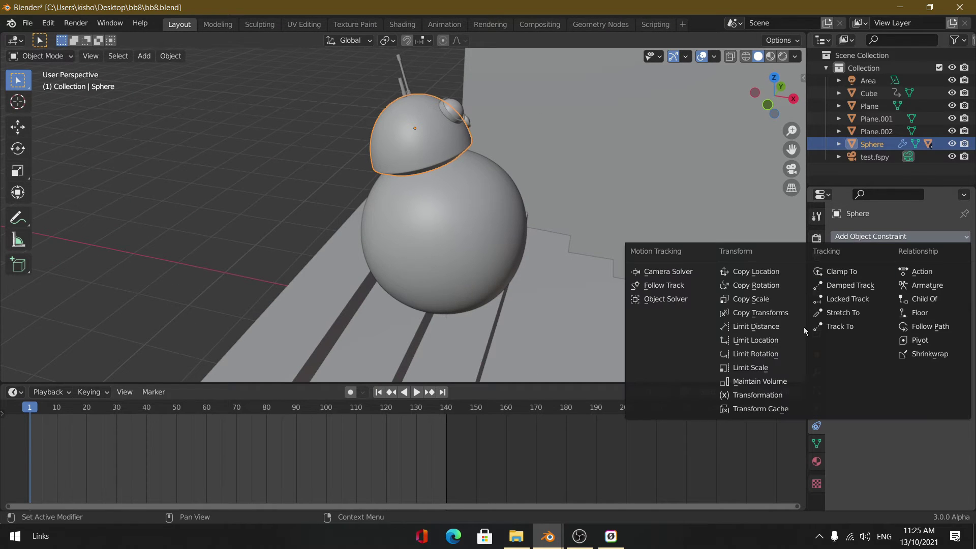
Add a Copy Location constraint to the head with the body Cube as its target.
left_click(758, 272)
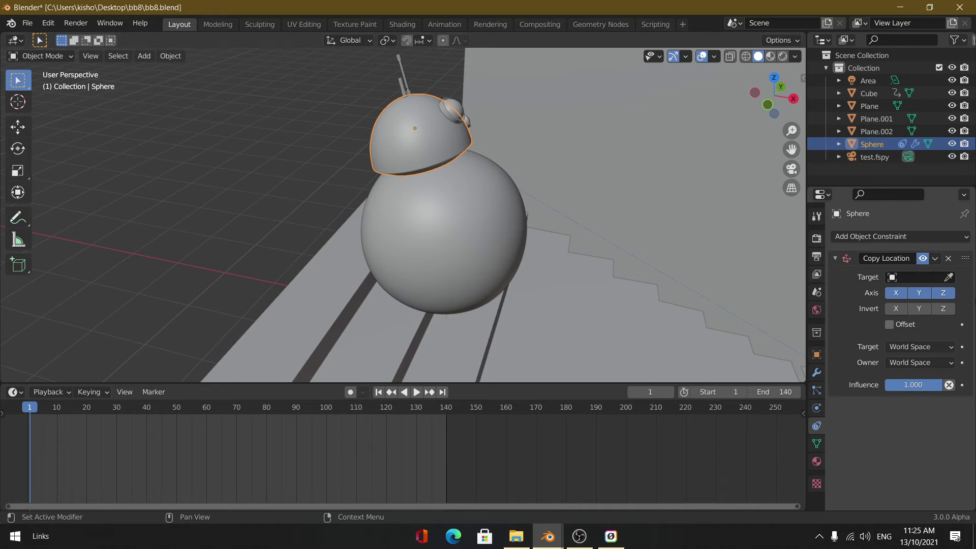
left_click(949, 277)
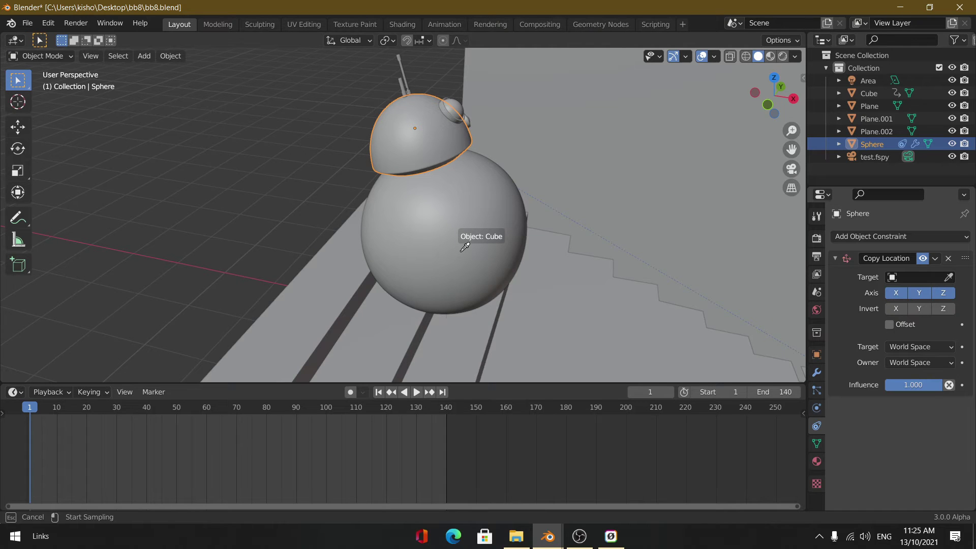
left_click(473, 210)
scroll(471, 218, "down", 6)
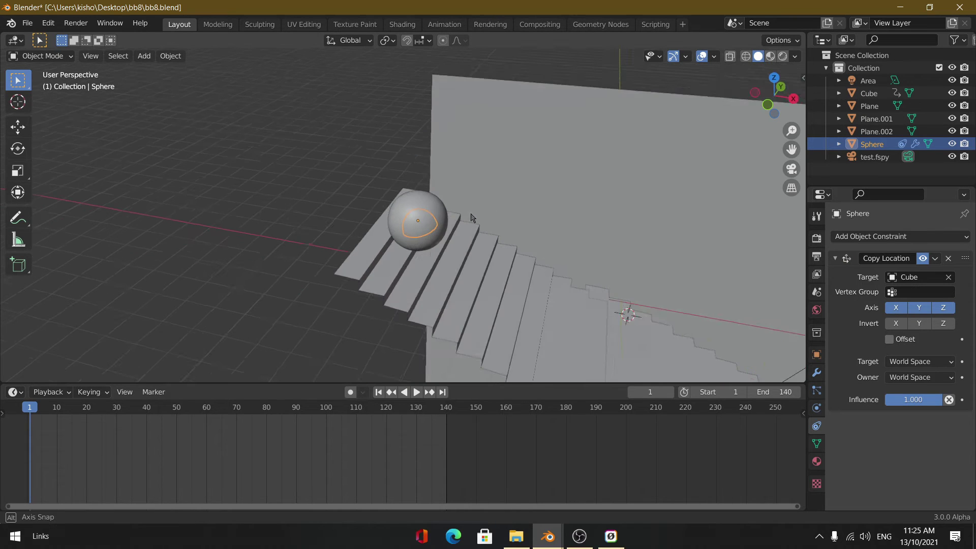
scroll(471, 214, "up", 6)
scroll(471, 211, "up", 5)
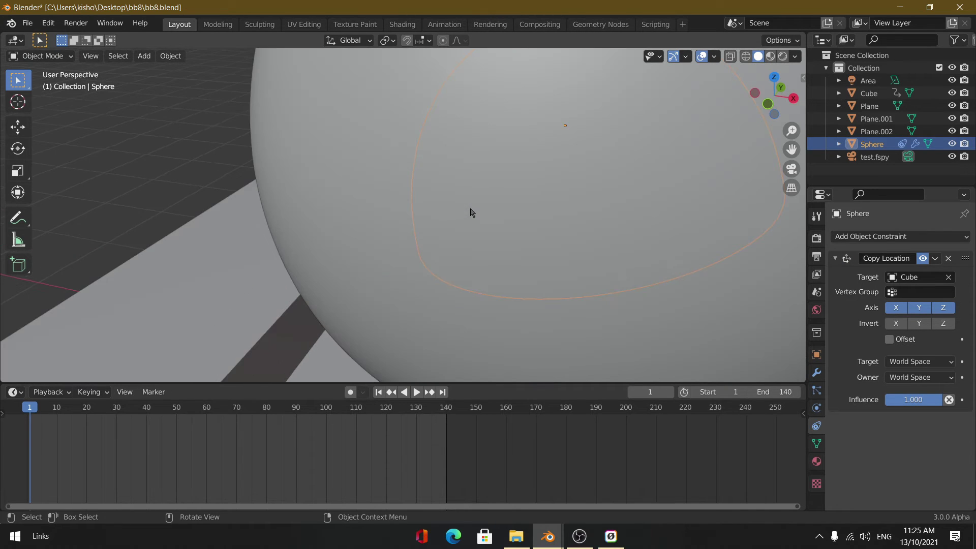
scroll(471, 211, "down", 4)
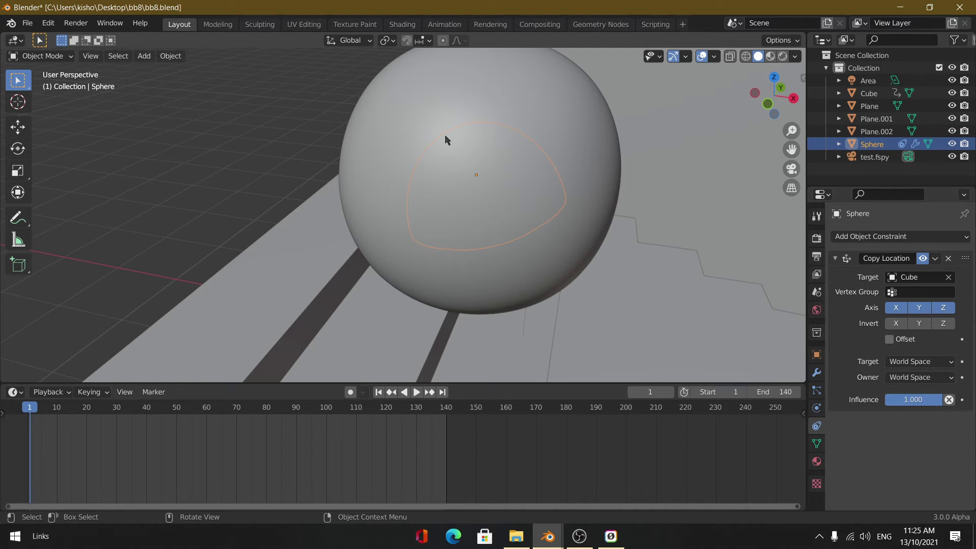
scroll(446, 139, "down", 5)
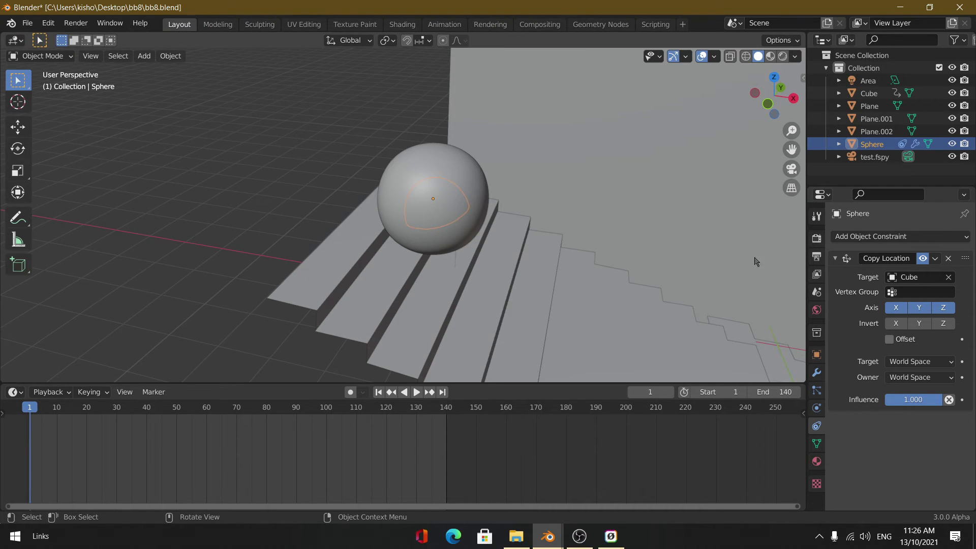
scroll(609, 253, "up", 5)
scroll(609, 254, "up", 3)
Switch the head Sphere into Edit Mode.
scroll(605, 251, "down", 3)
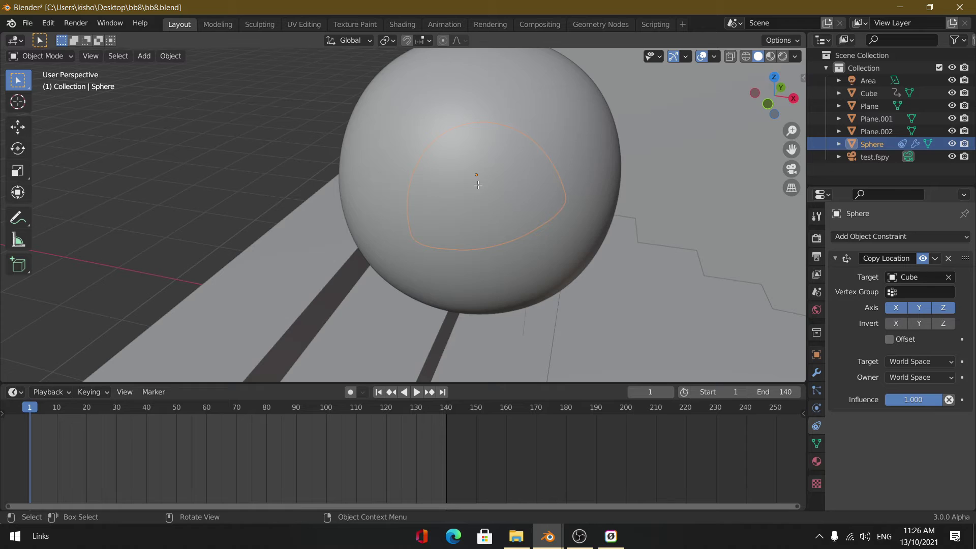
key("Tab")
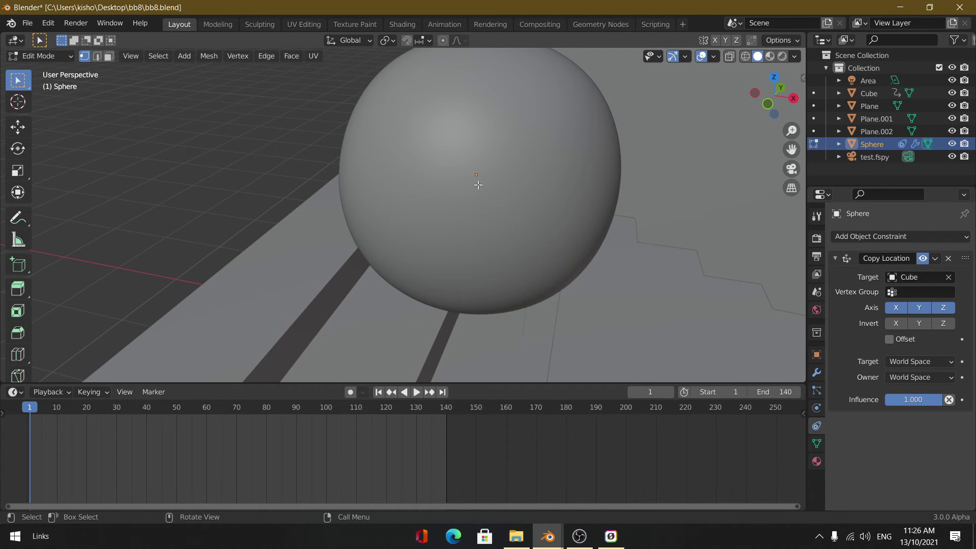
Show the model in wireframe from the front view.
left_click(746, 56)
left_click(768, 104)
scroll(456, 85, "down", 5)
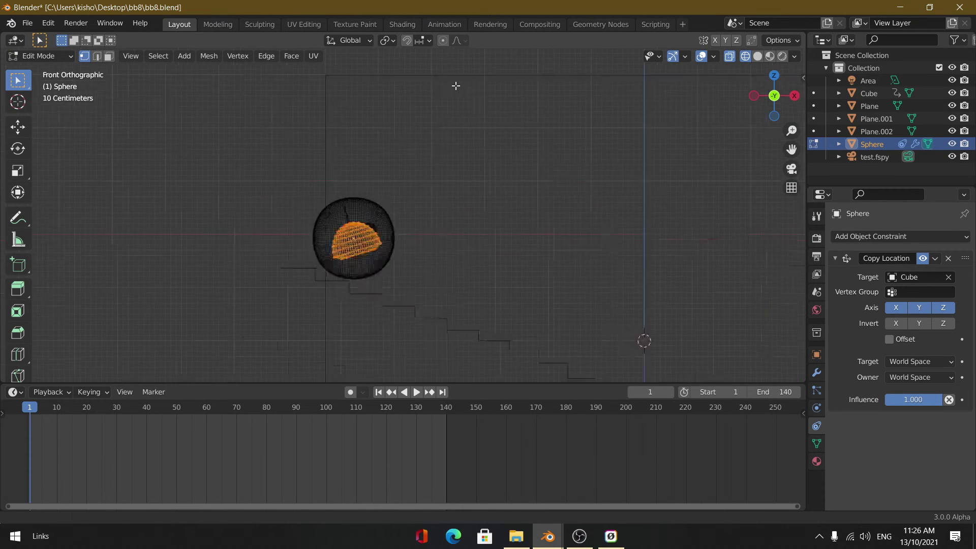
scroll(300, 321, "up", 6)
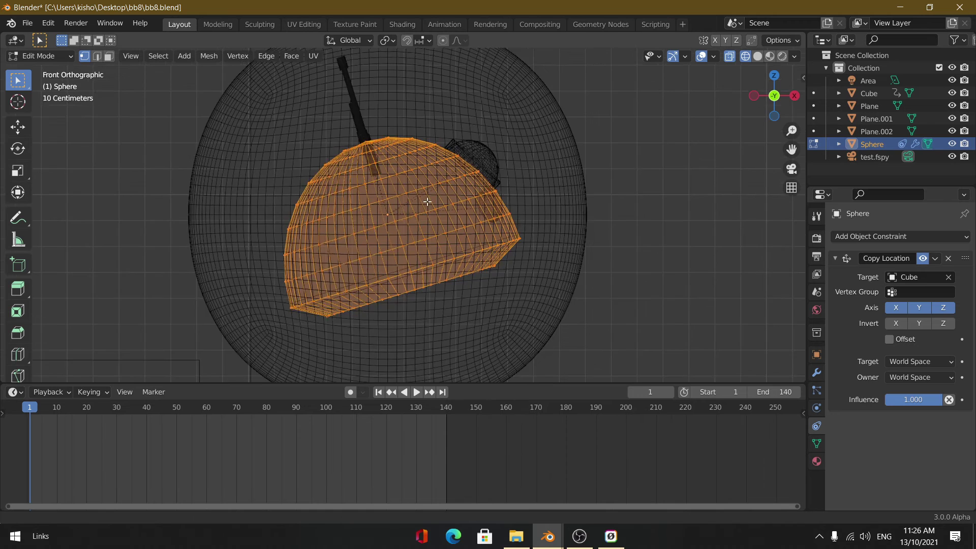
scroll(428, 227, "down", 2)
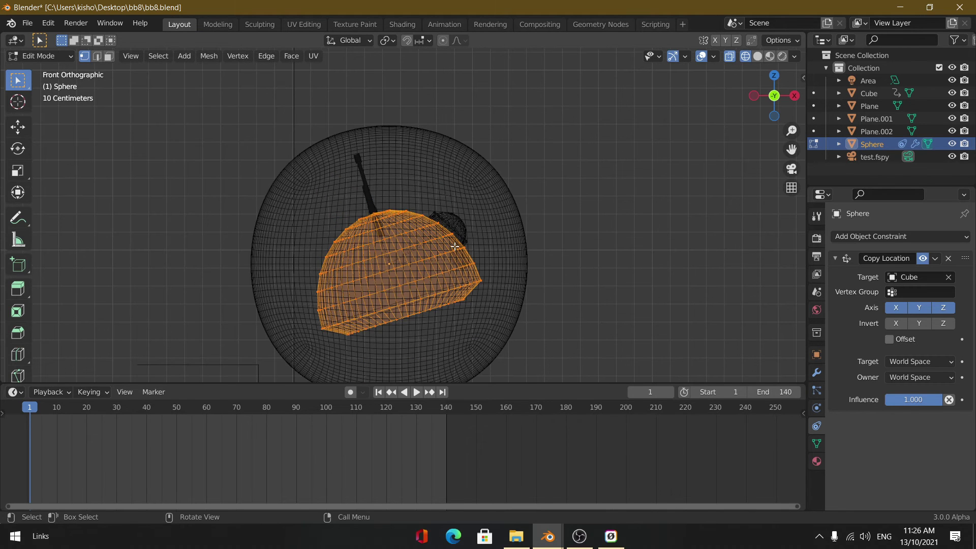
Cancel moving the head mesh, return to Object Mode, and select the lower antenna rod.
key("g")
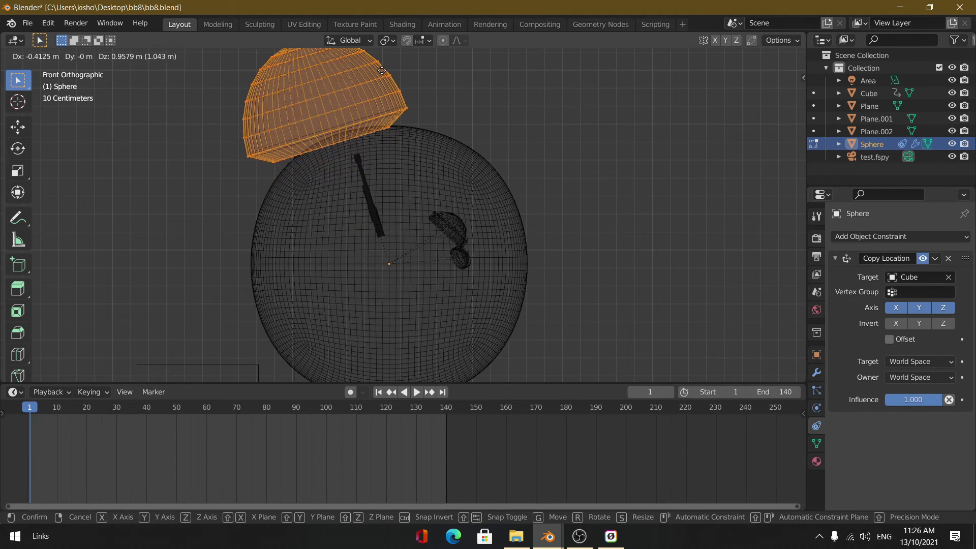
right_click(383, 67)
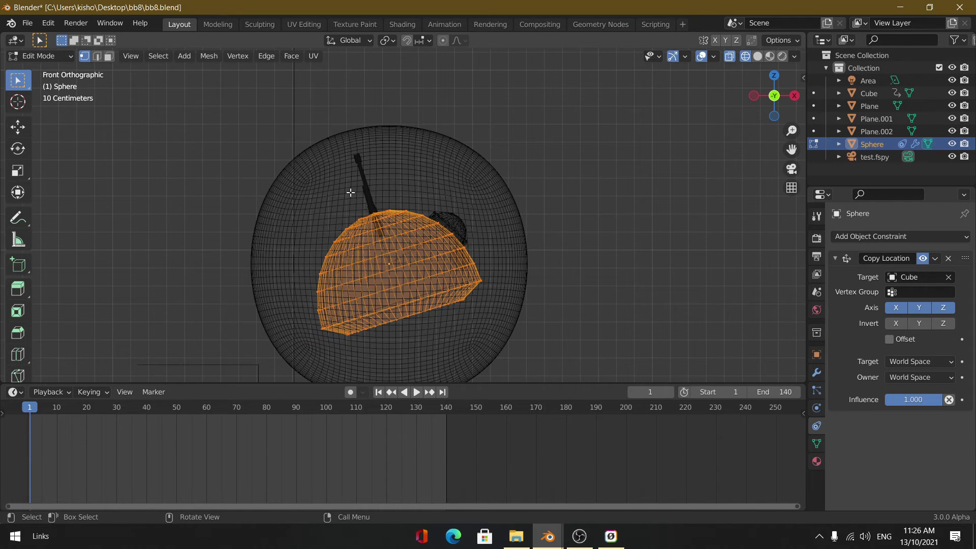
key("Tab")
scroll(350, 192, "up", 3)
left_click(340, 159)
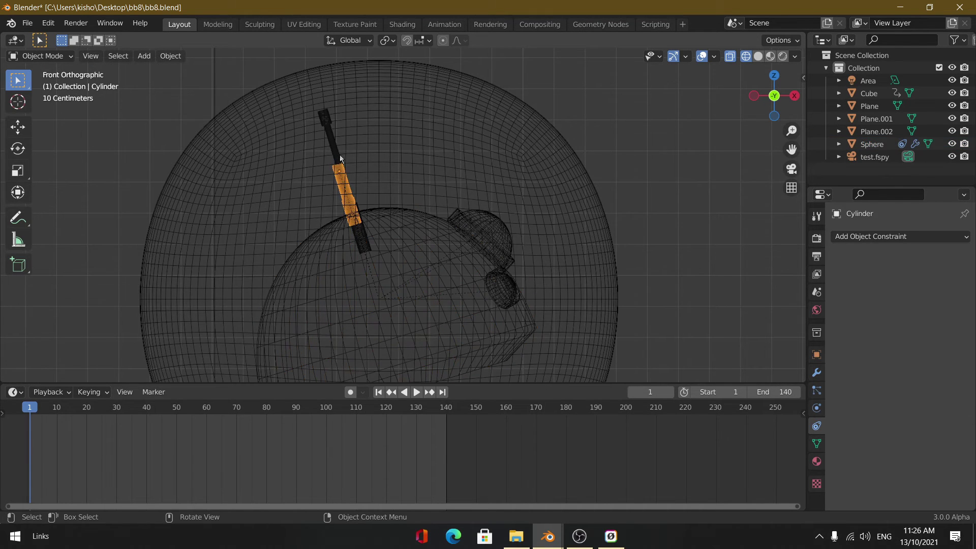
Add the upper antenna rod and dome piece to the selection, leaving the outer body sphere out.
middle_click_drag(332, 142, 335, 136)
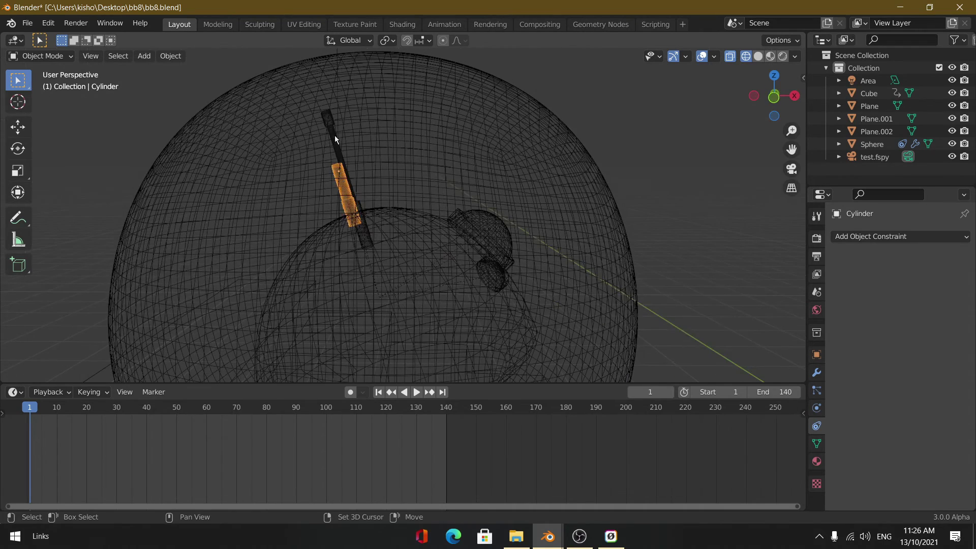
left_click(334, 135, "shift")
left_click(495, 228, "shift")
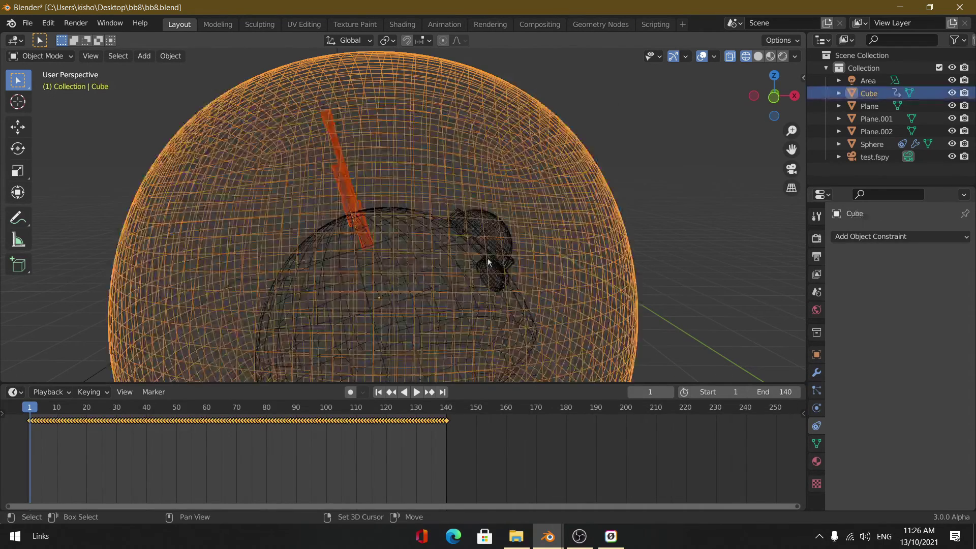
left_click(487, 234, "shift")
left_click(629, 257, "shift")
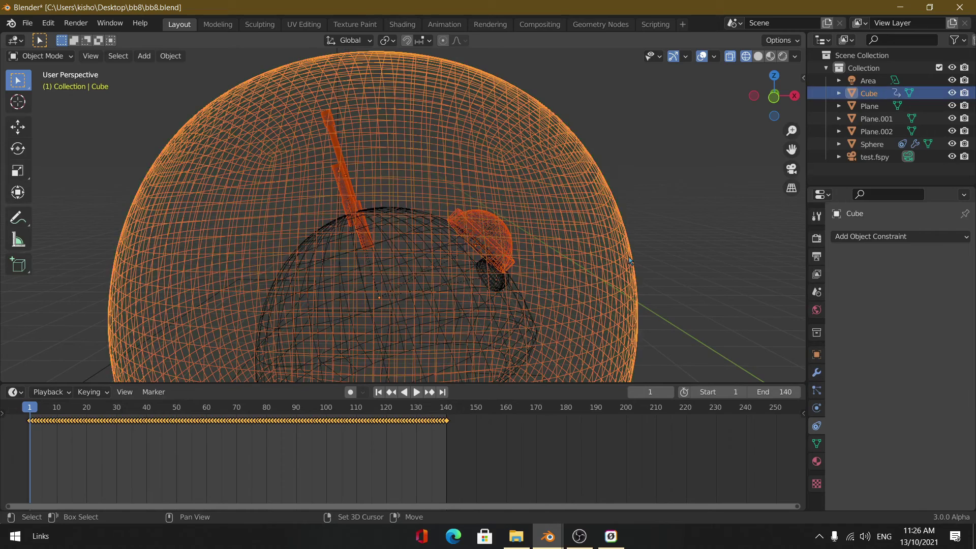
left_click(612, 261, "shift")
scroll(487, 274, "up", 5)
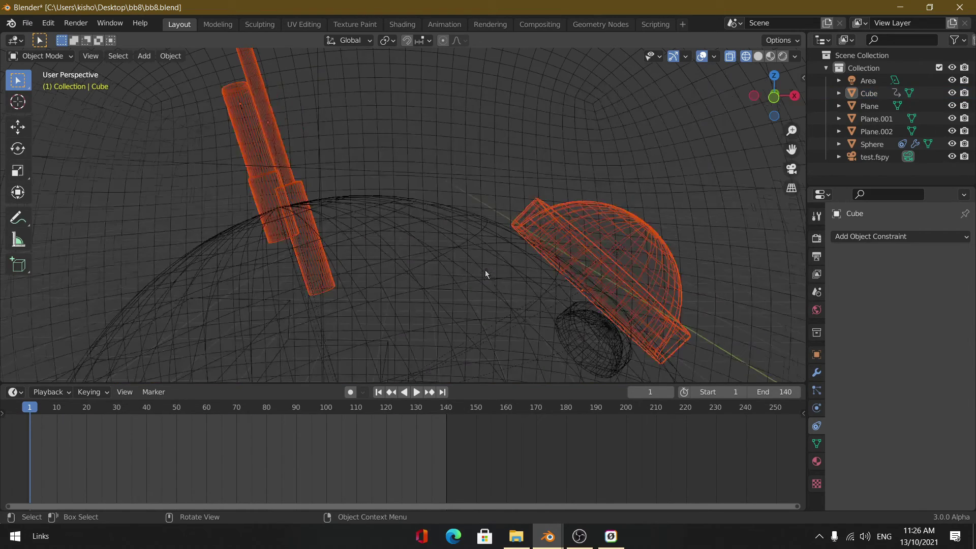
Add the small eye sphere, then make the head shell Sphere the active object.
left_click(662, 365, "shift")
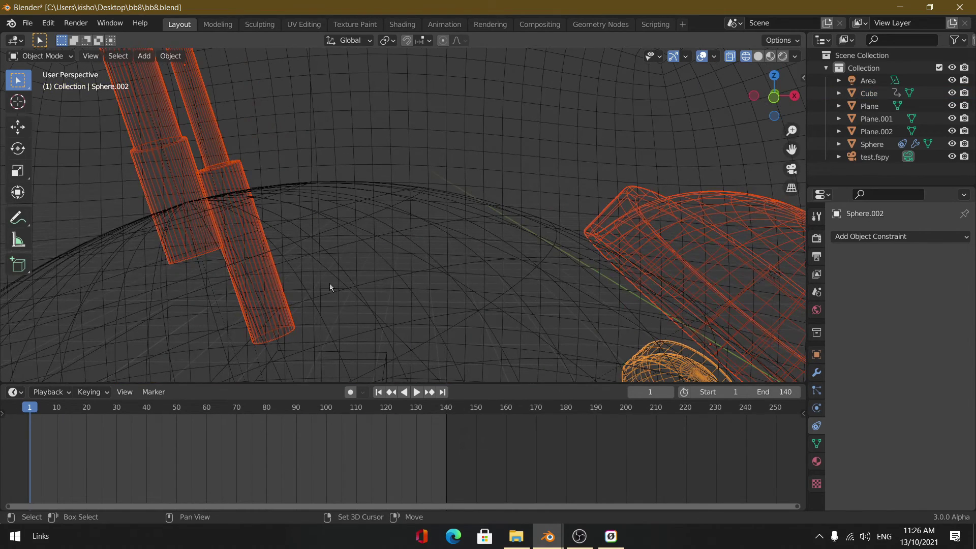
scroll(364, 282, "down", 7)
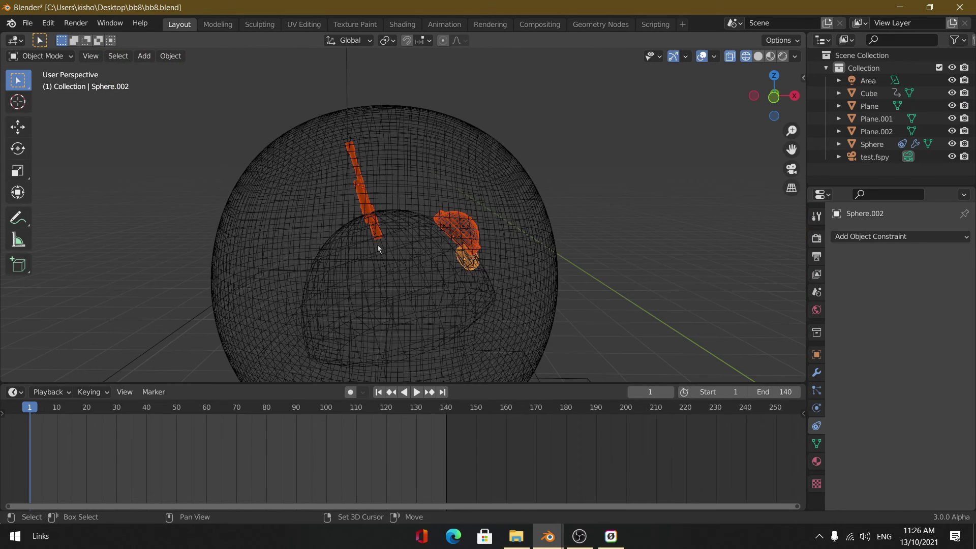
scroll(385, 276, "up", 6)
left_click(392, 267, "shift")
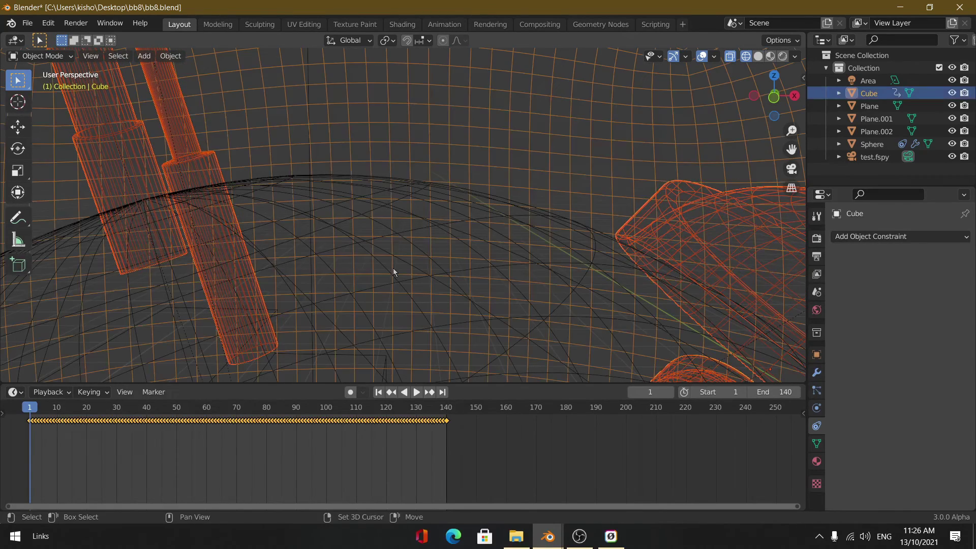
left_click(393, 270, "shift")
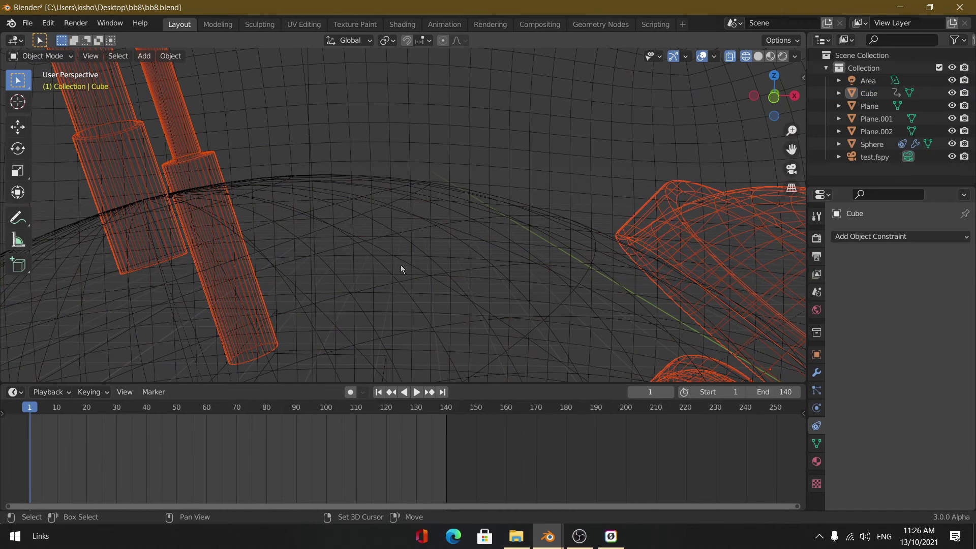
left_click(401, 269, "shift")
scroll(399, 254, "down", 6)
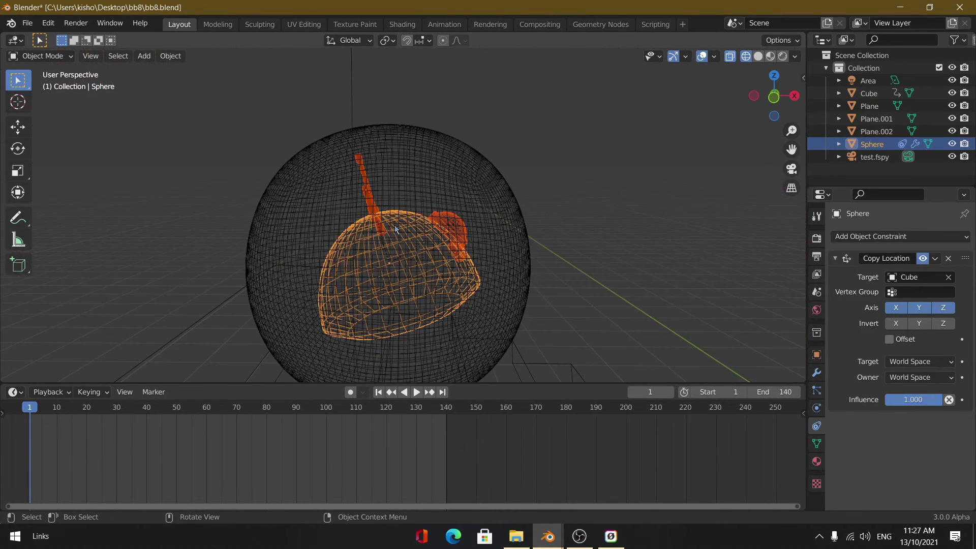
Parent the antenna rods, dome and eye to the head Sphere using Object (Keep Transform).
key("ctrl+p")
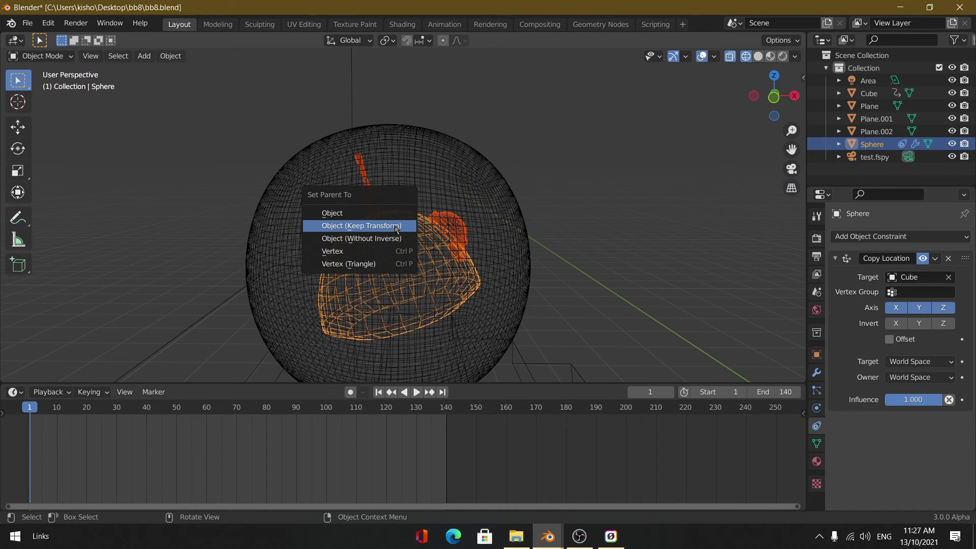
left_click(397, 226)
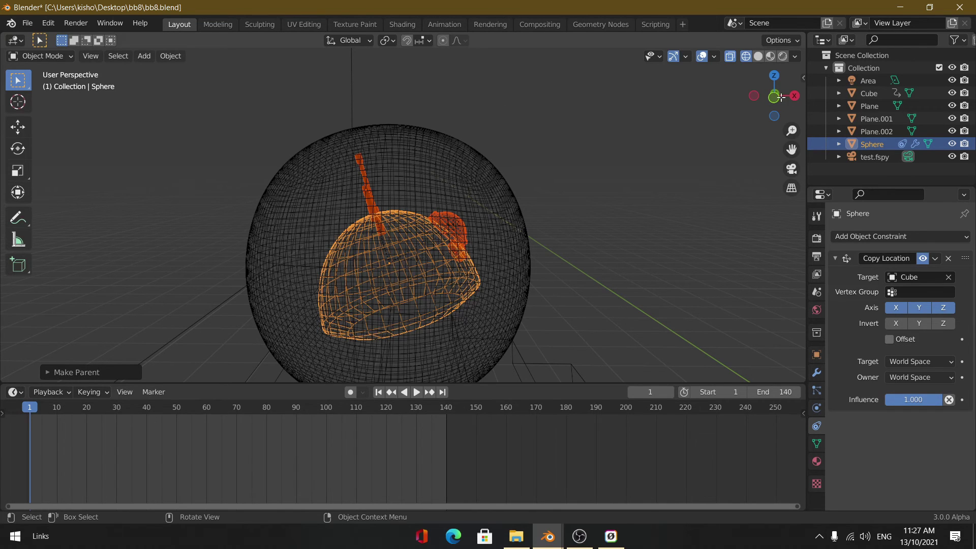
key("Tab")
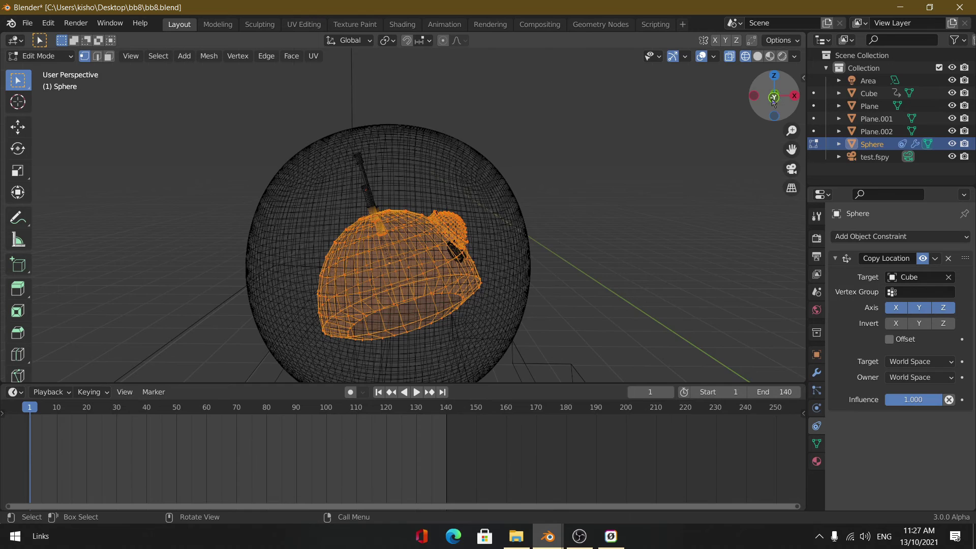
In front view, select all head geometry and move it up onto the top of the body sphere.
left_click(774, 97)
key("a")
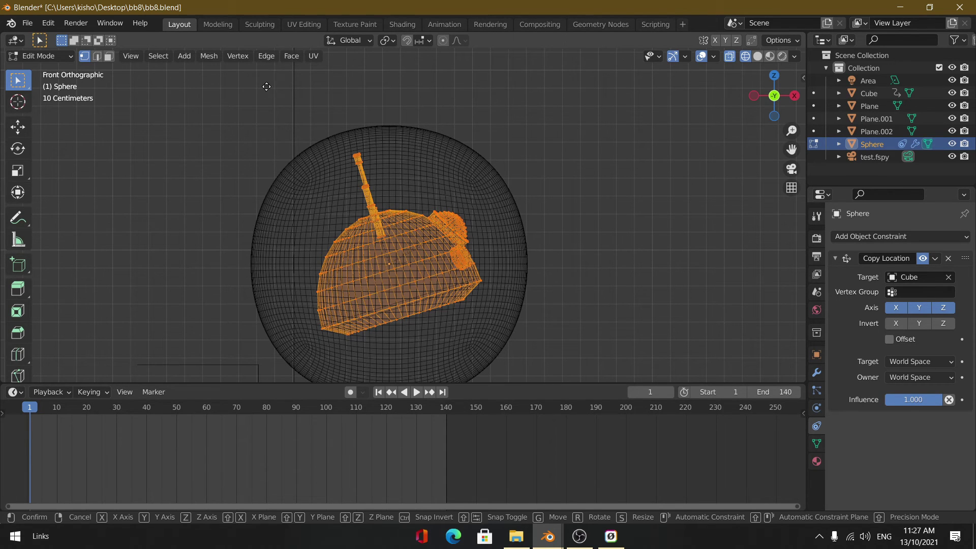
key("g")
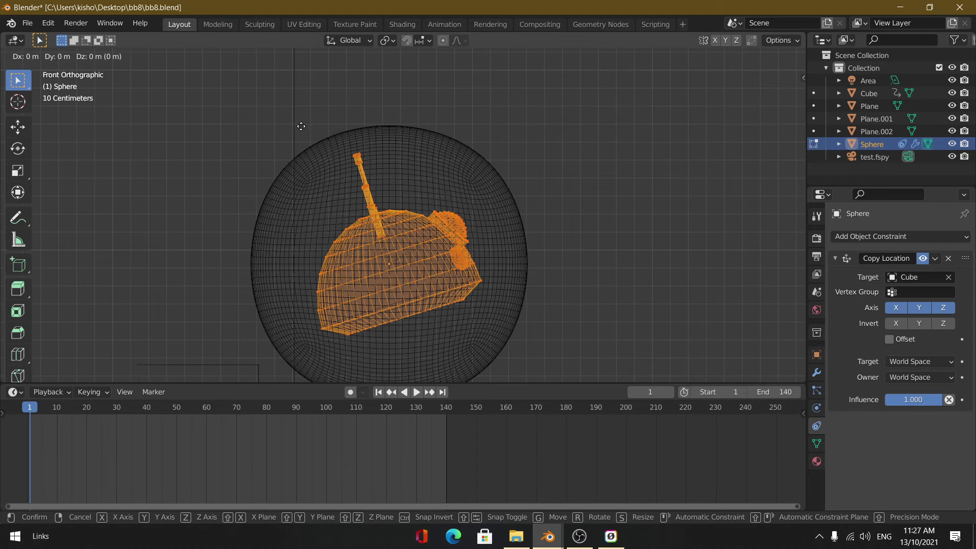
left_click(301, 127)
scroll(139, 161, "up", 3)
scroll(140, 160, "down", 5)
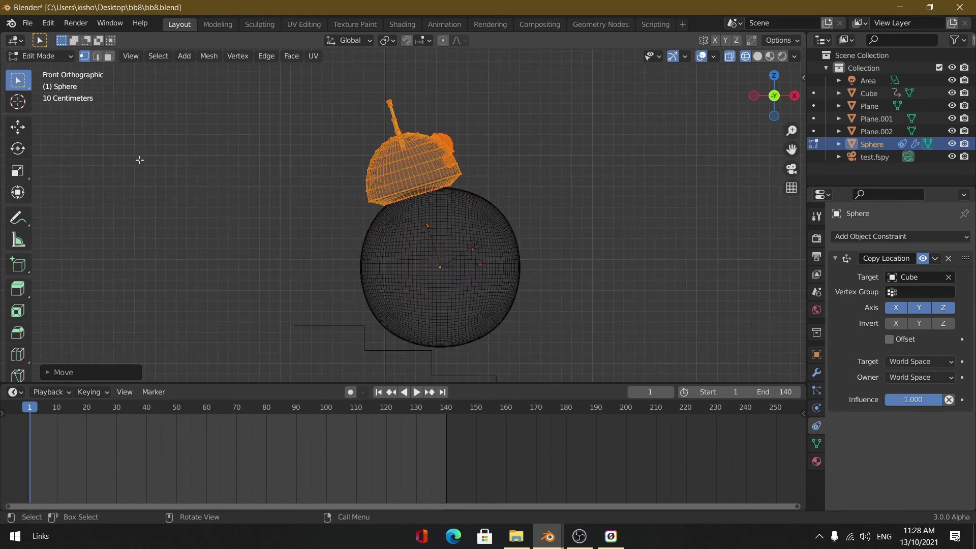
scroll(140, 160, "up", 2)
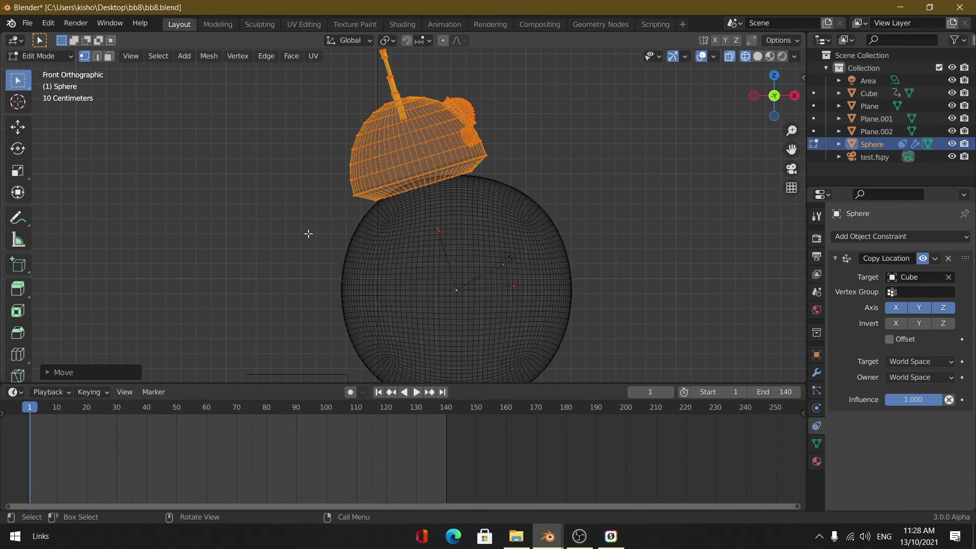
scroll(273, 176, "up", 2)
middle_click_drag(382, 183, 372, 184)
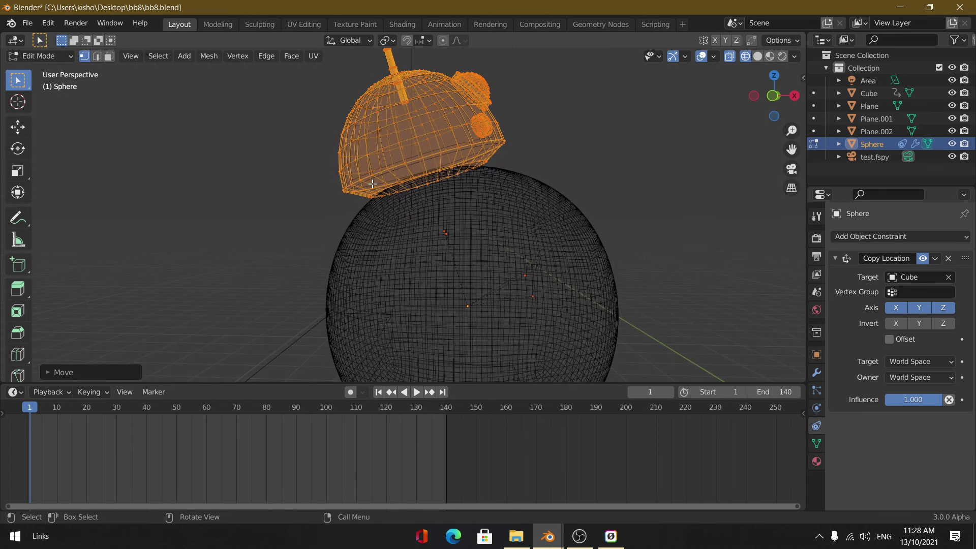
key("Tab")
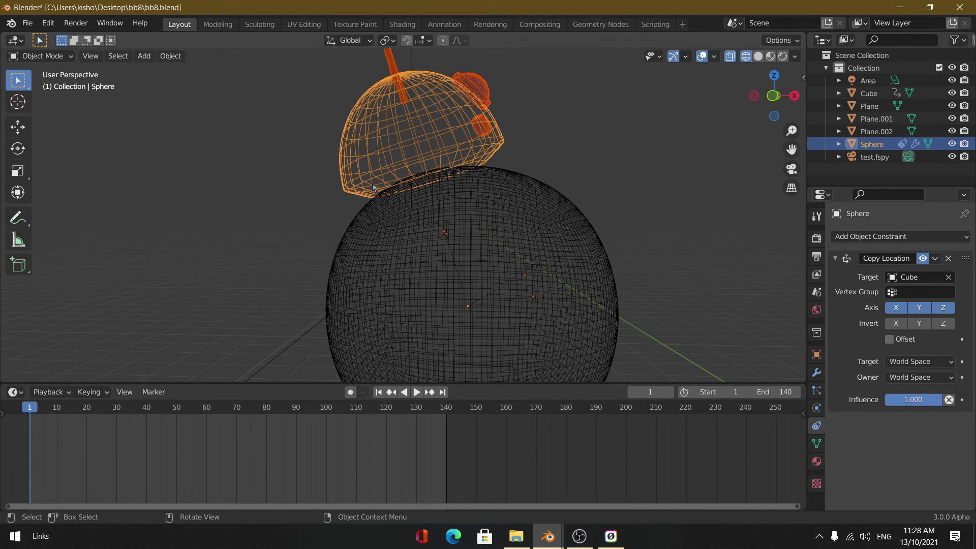
Select only the head shell and switch to the scene camera view.
scroll(391, 224, "down", 3)
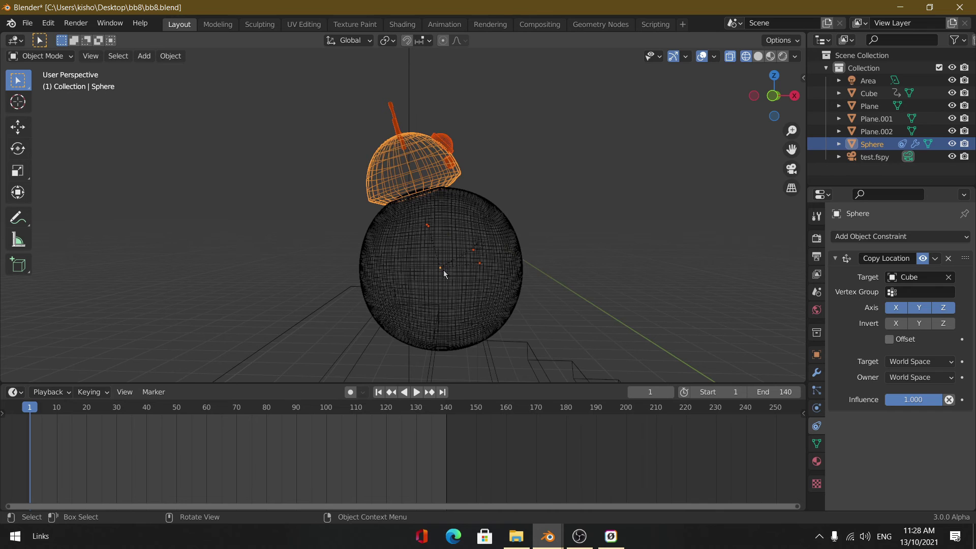
middle_click_drag(398, 159, 337, 191)
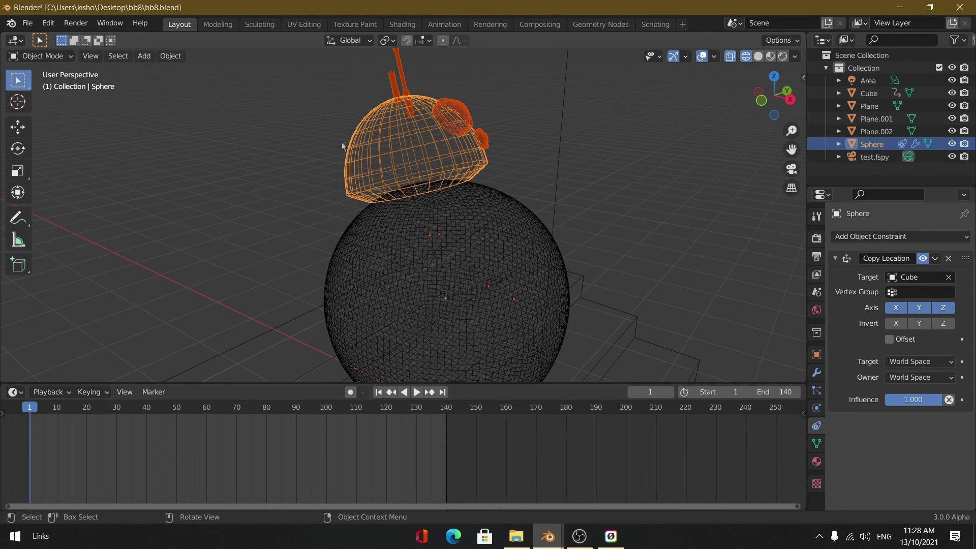
left_click(355, 153)
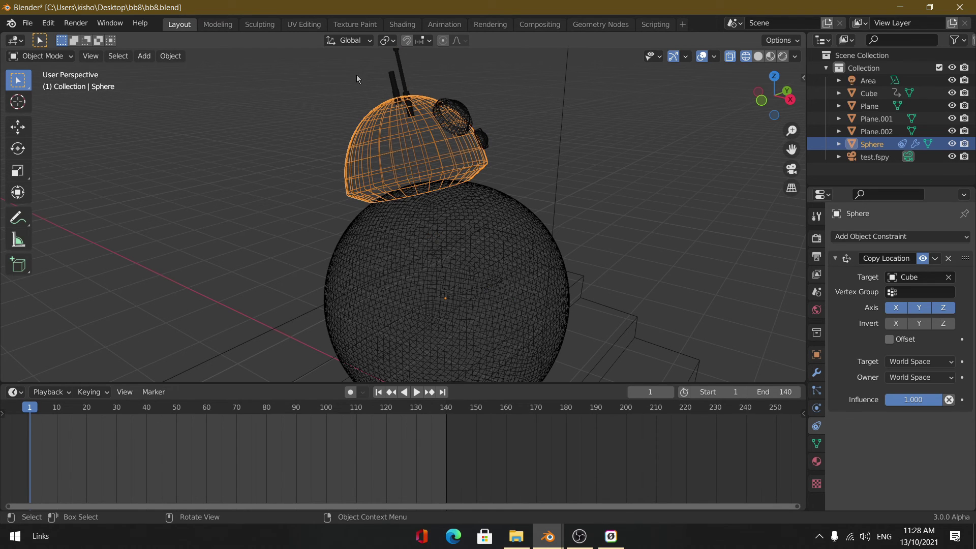
key("KP_0")
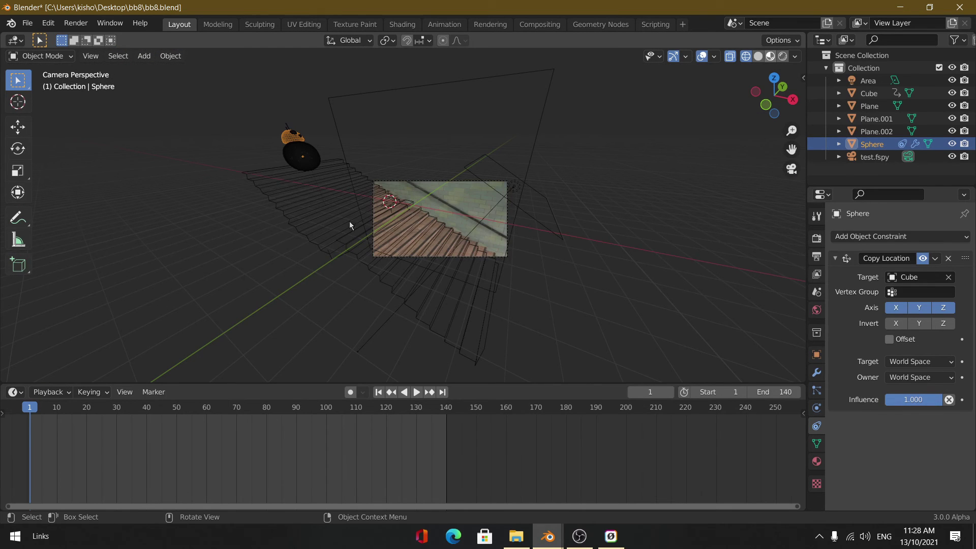
Show BB-8 in Material Preview, play its stair roll until frame 46, then list Sphere's object constraints.
key("shift+z")
left_click(174, 227)
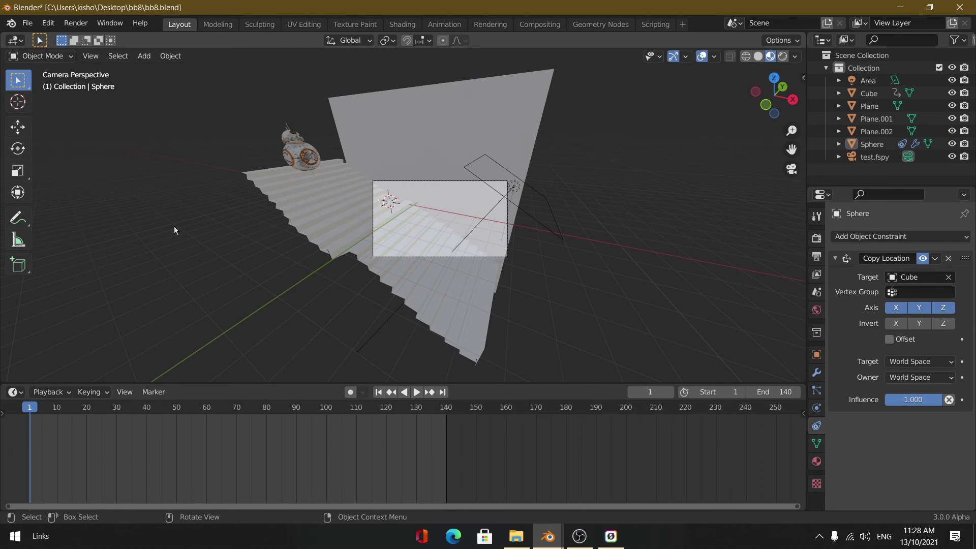
key("space")
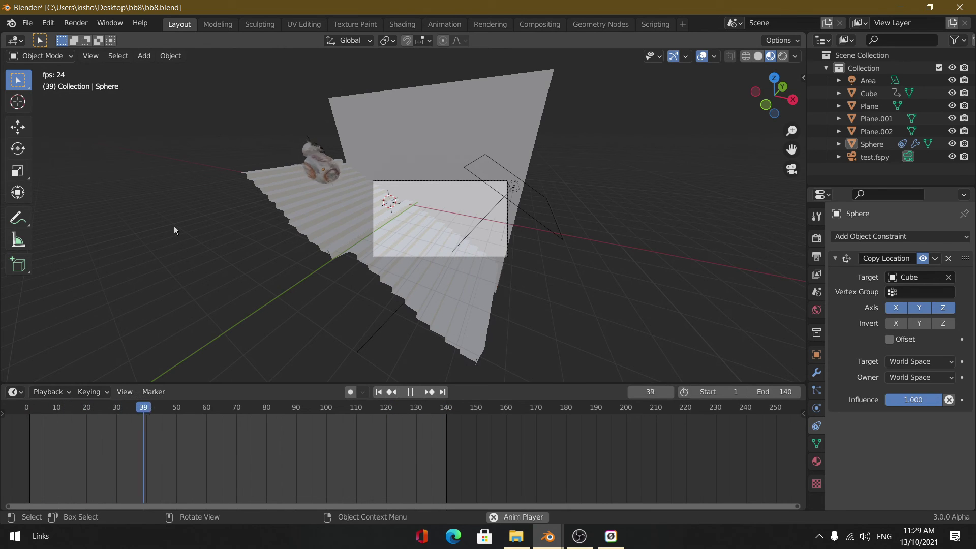
key("space")
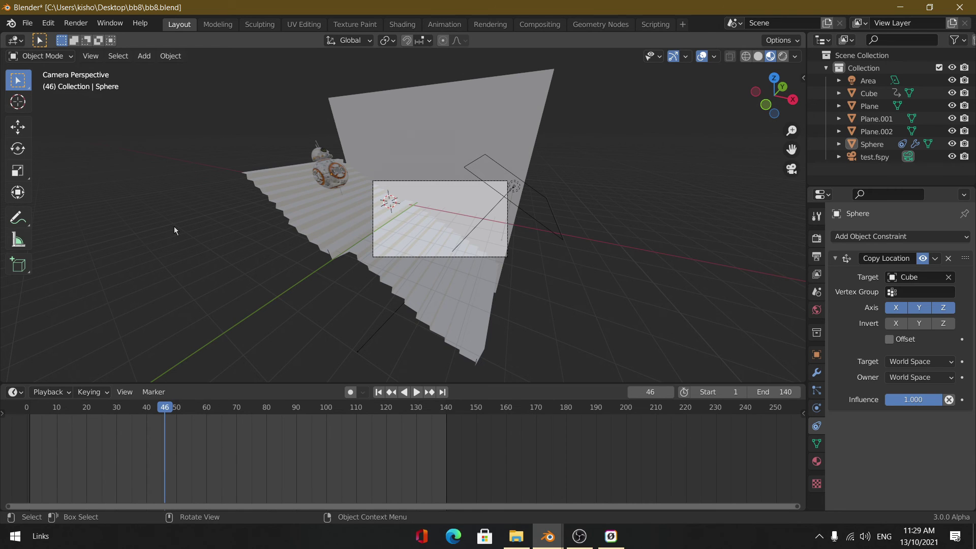
left_click(870, 237)
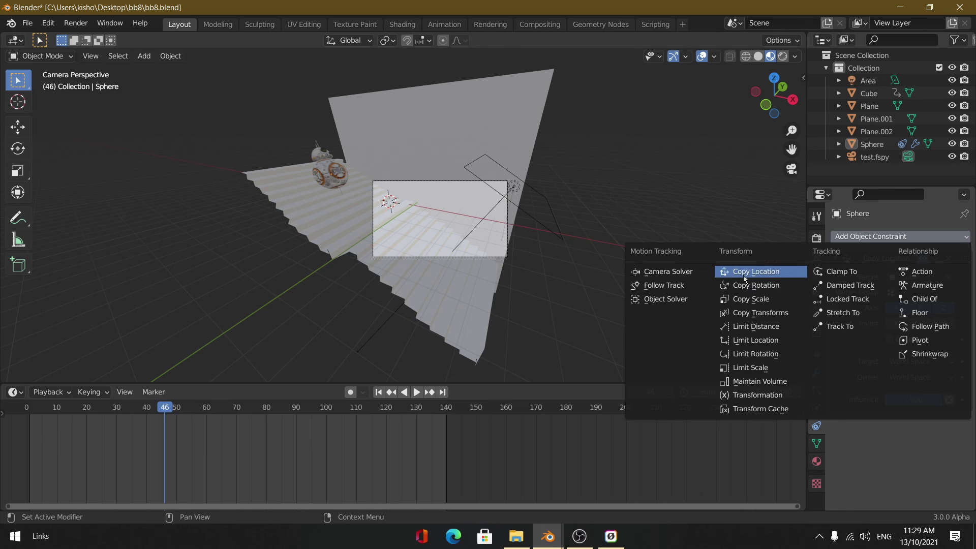